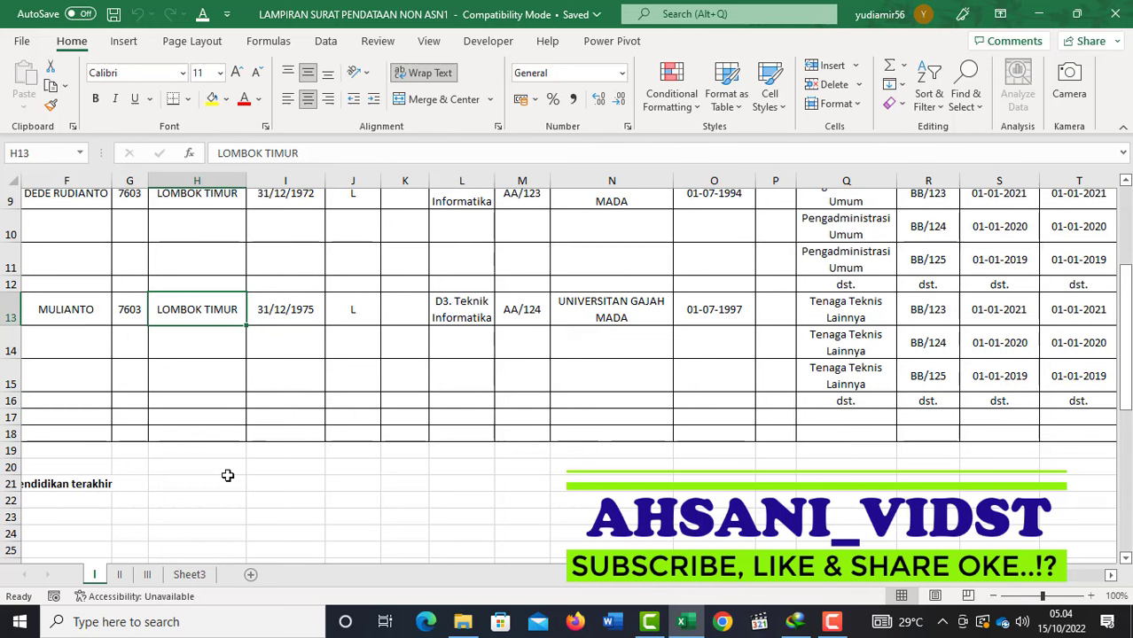
- Select the empty cell H14, then scroll up and select cell H10
{"action": "left_click", "coordinate": [209, 348]}
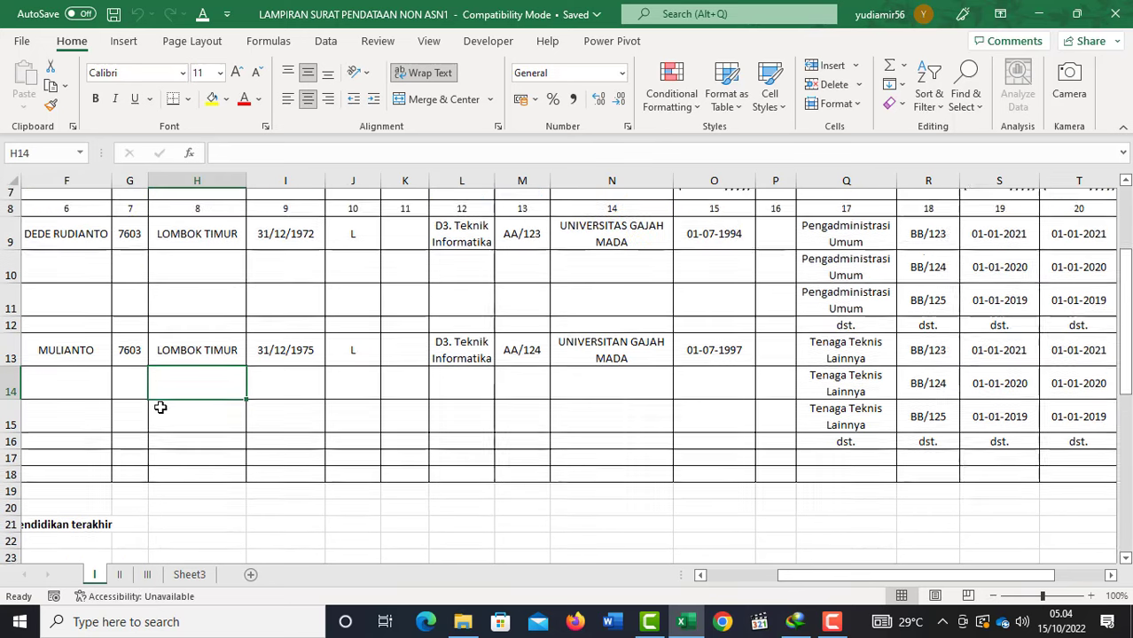
{"action": "scroll", "coordinate": [160, 405], "scroll_direction": "up", "scroll_amount": 1}
{"action": "left_click", "coordinate": [217, 328]}
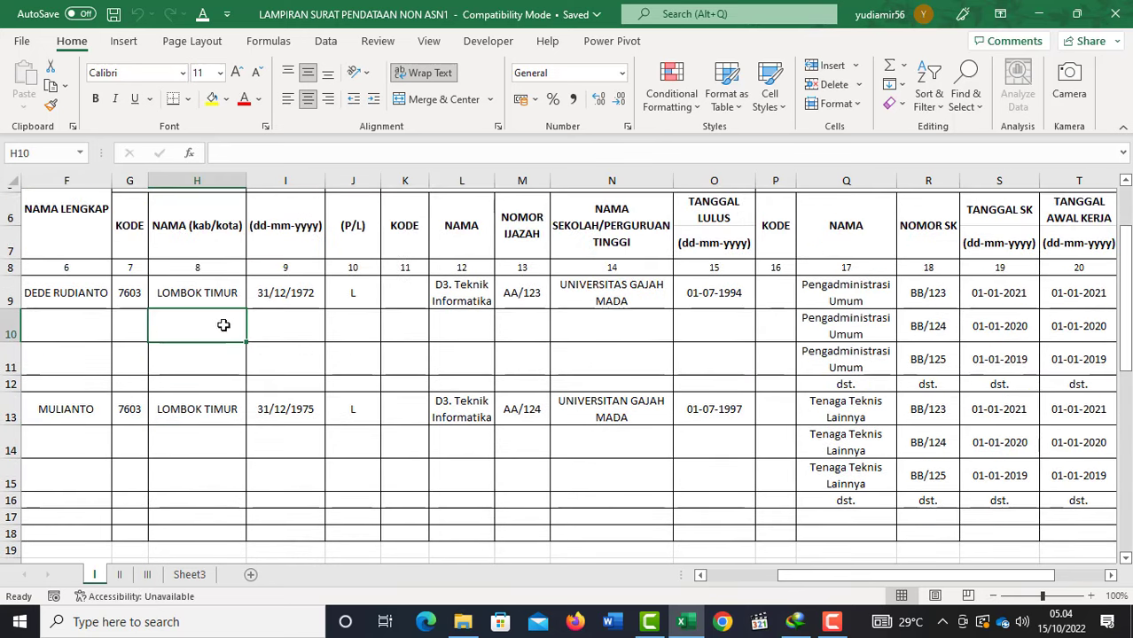
- Start Save As and go to the Desktop\pdf folder, selecting the file name
{"action": "left_click", "coordinate": [22, 42]}
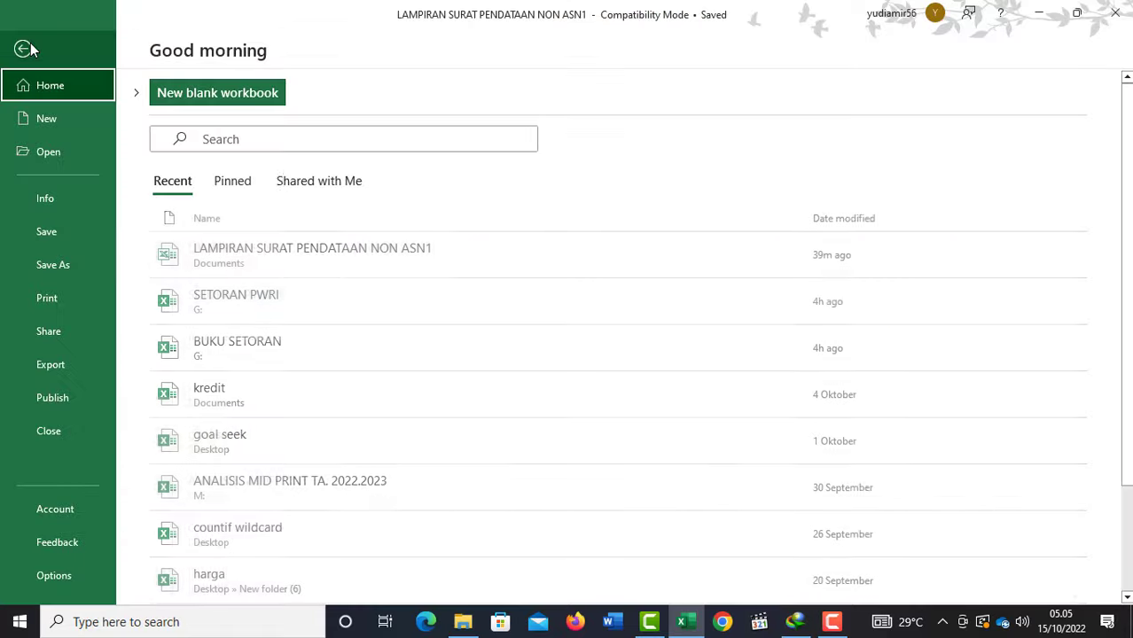
{"action": "left_click", "coordinate": [70, 269]}
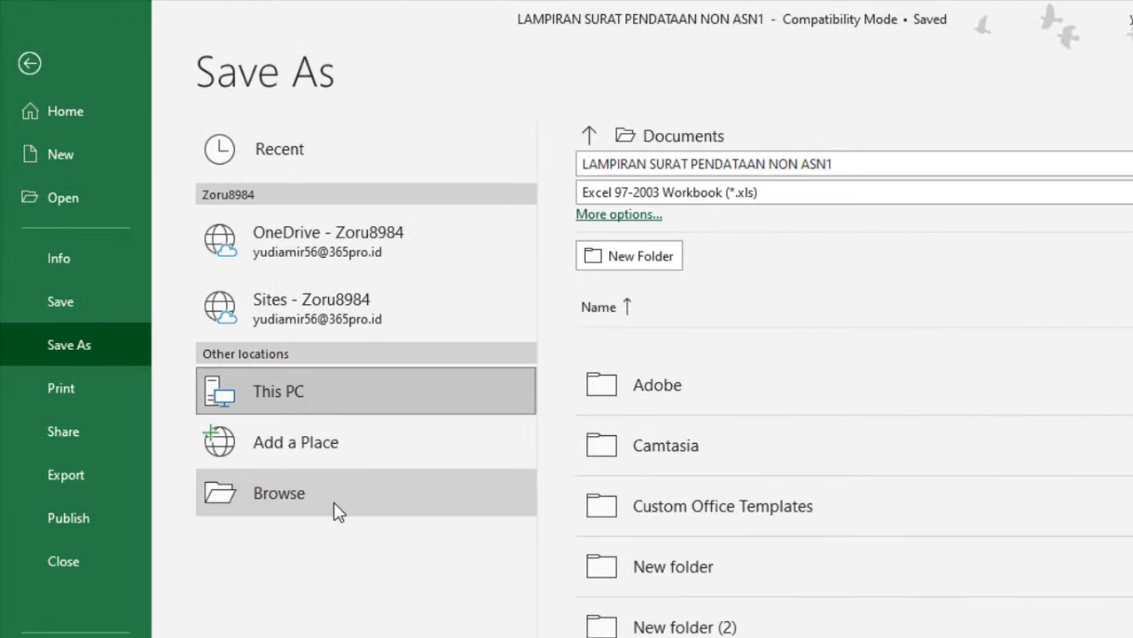
{"action": "left_click", "coordinate": [336, 509]}
{"action": "left_click", "coordinate": [129, 187]}
{"action": "left_click", "coordinate": [240, 228]}
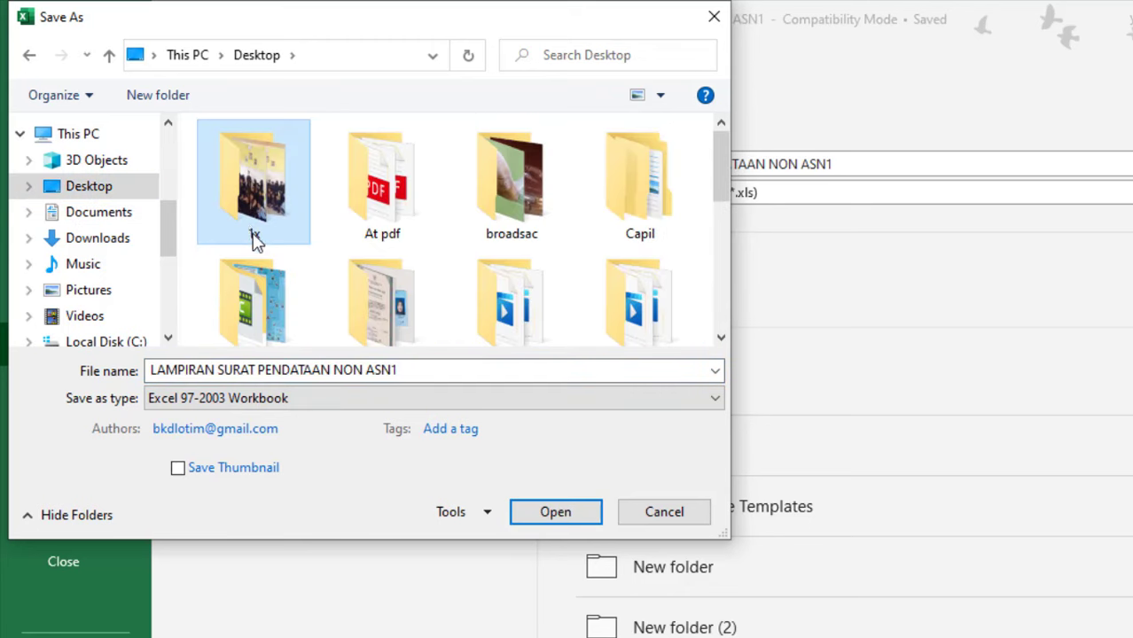
{"action": "scroll", "coordinate": [255, 257], "scroll_direction": "down", "scroll_amount": 10}
{"action": "left_click", "coordinate": [260, 301]}
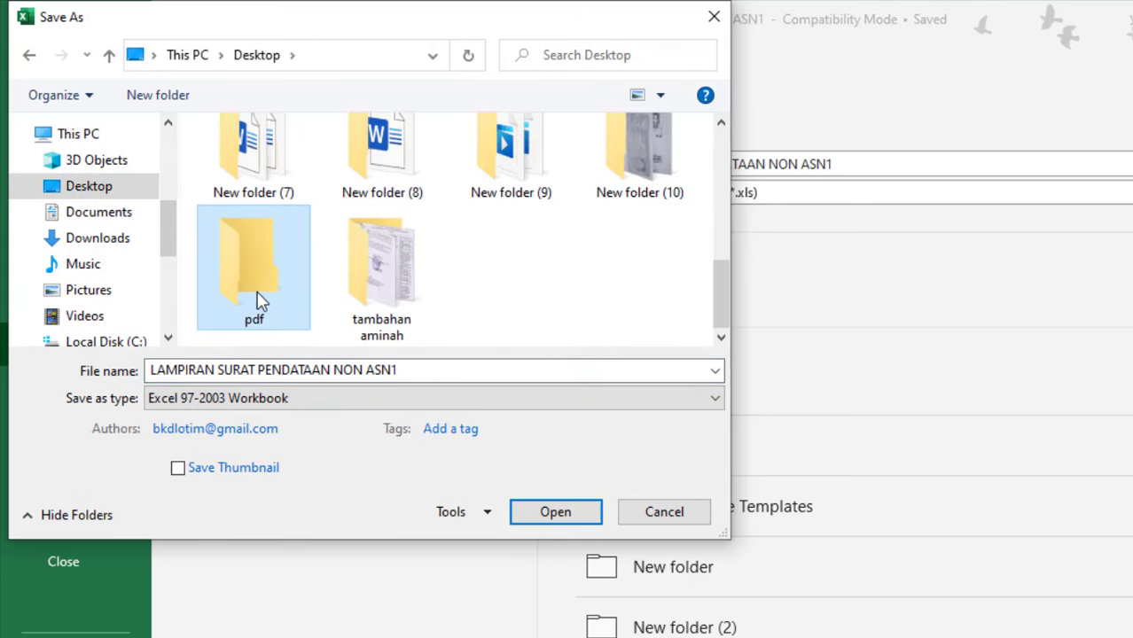
{"action": "double_click", "coordinate": [260, 301]}
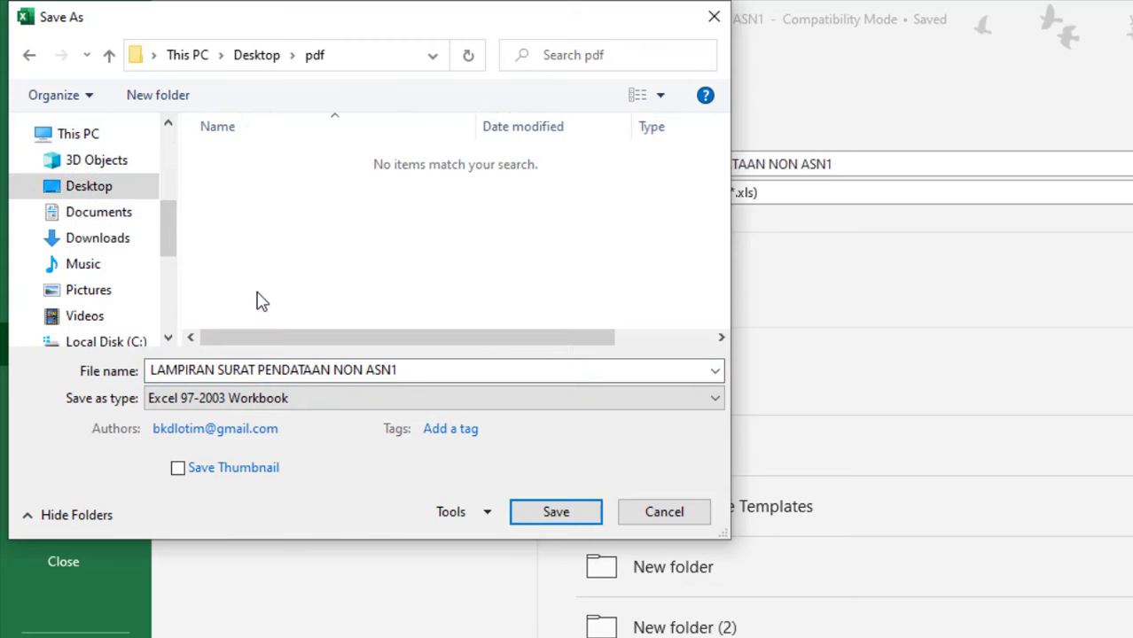
{"action": "left_click", "coordinate": [220, 372]}
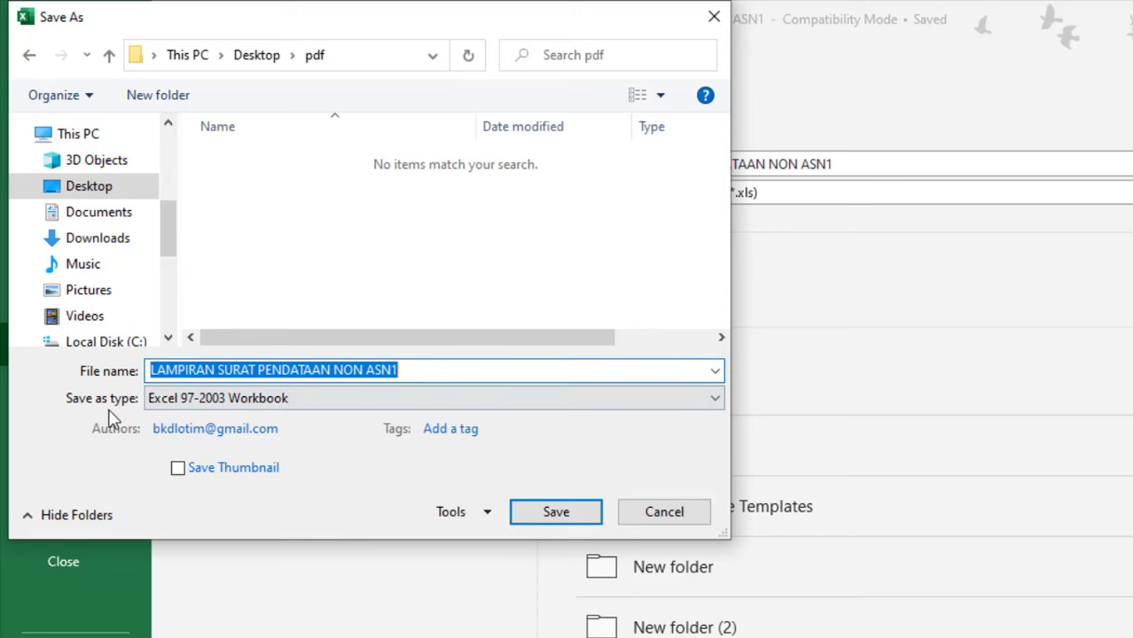
- Set the save type to PDF, leaving the author field with its original entry
{"action": "left_click", "coordinate": [261, 404]}
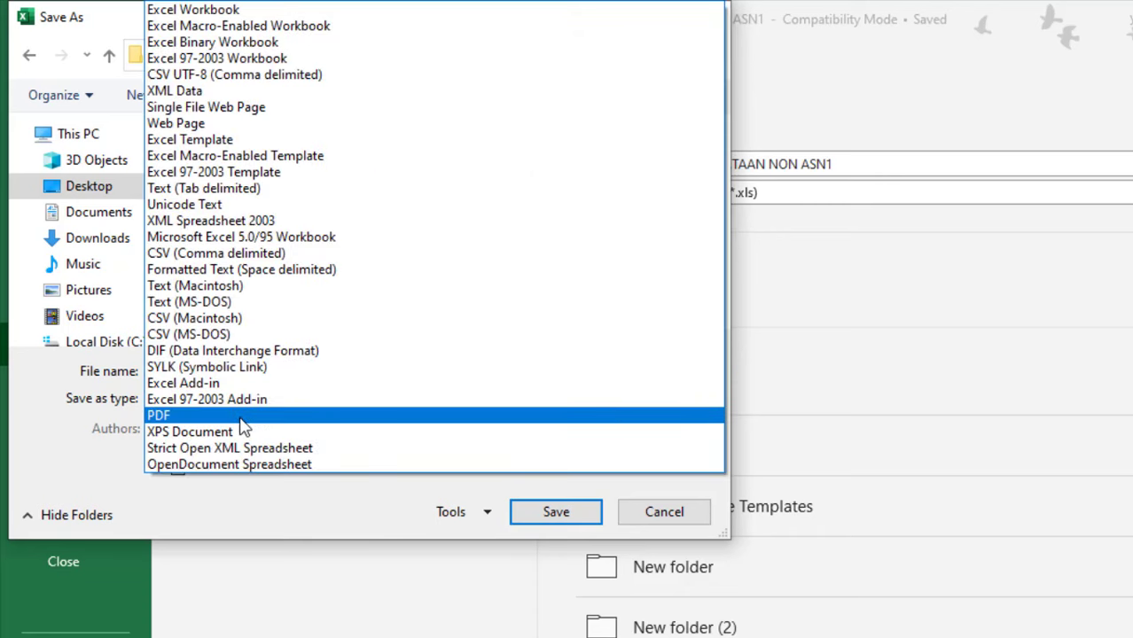
{"action": "left_click", "coordinate": [241, 421]}
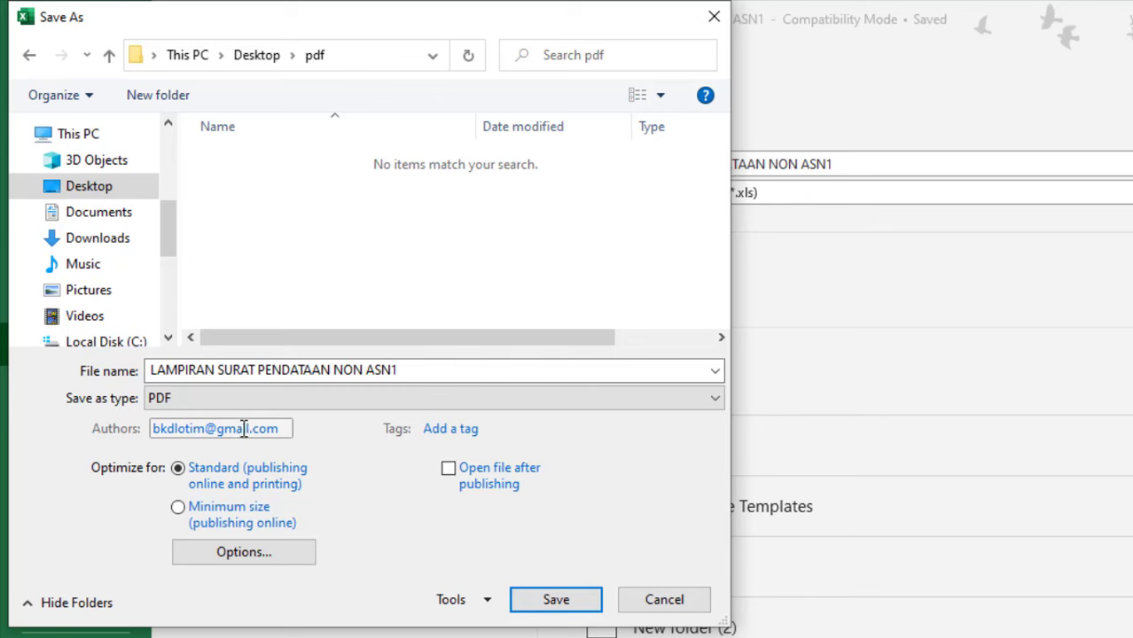
{"action": "left_click", "coordinate": [188, 429]}
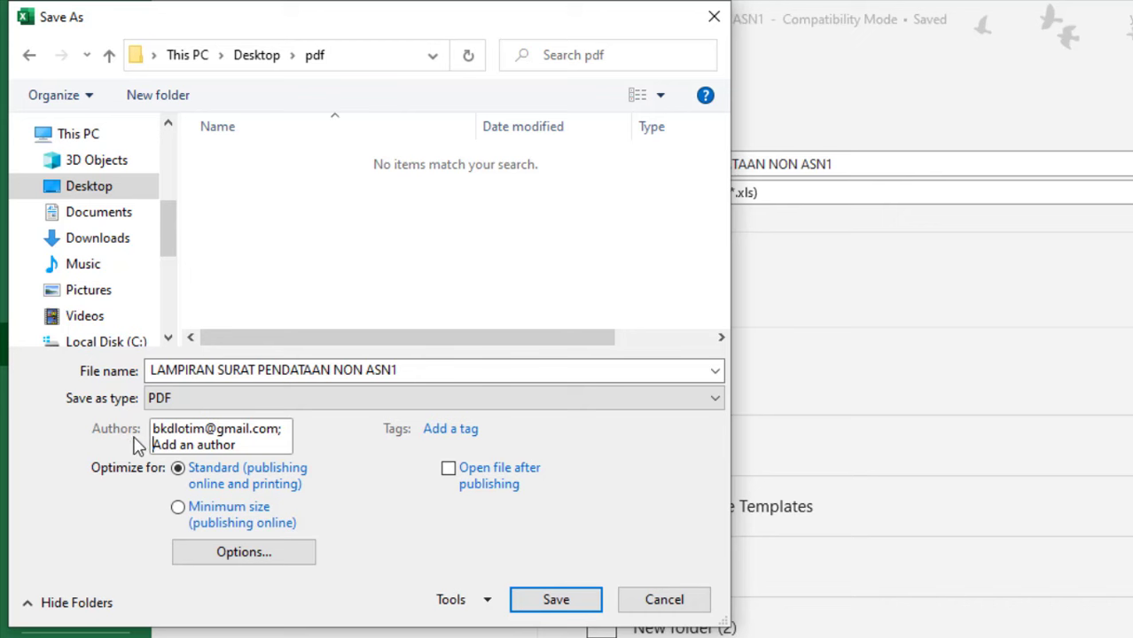
{"action": "key", "text": "BackSpace"}
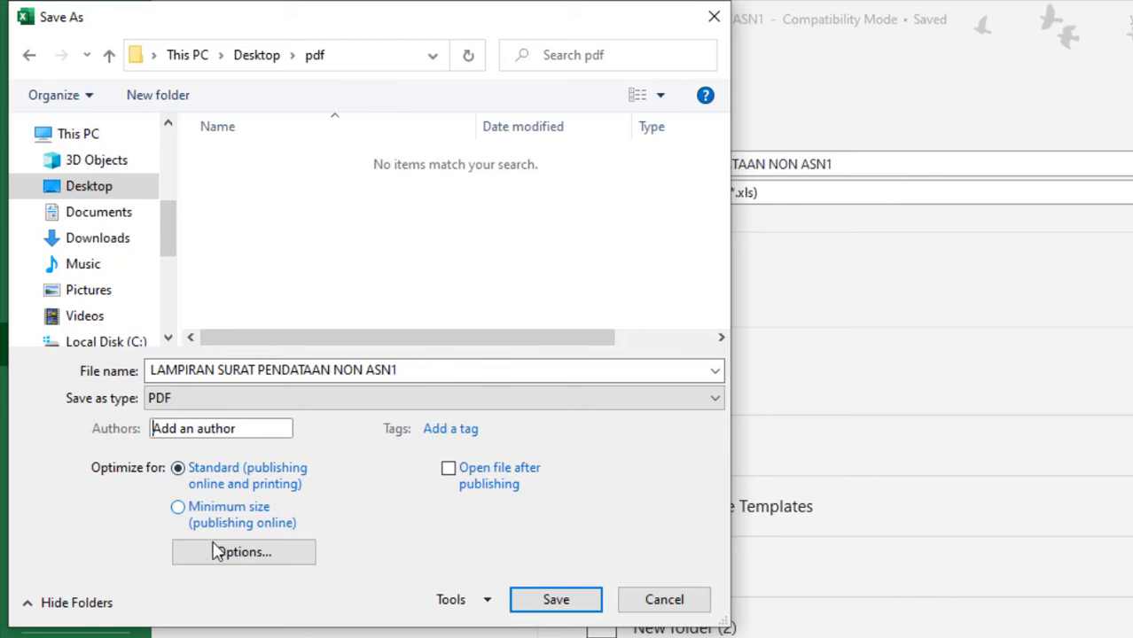
{"action": "key", "text": "Tab"}
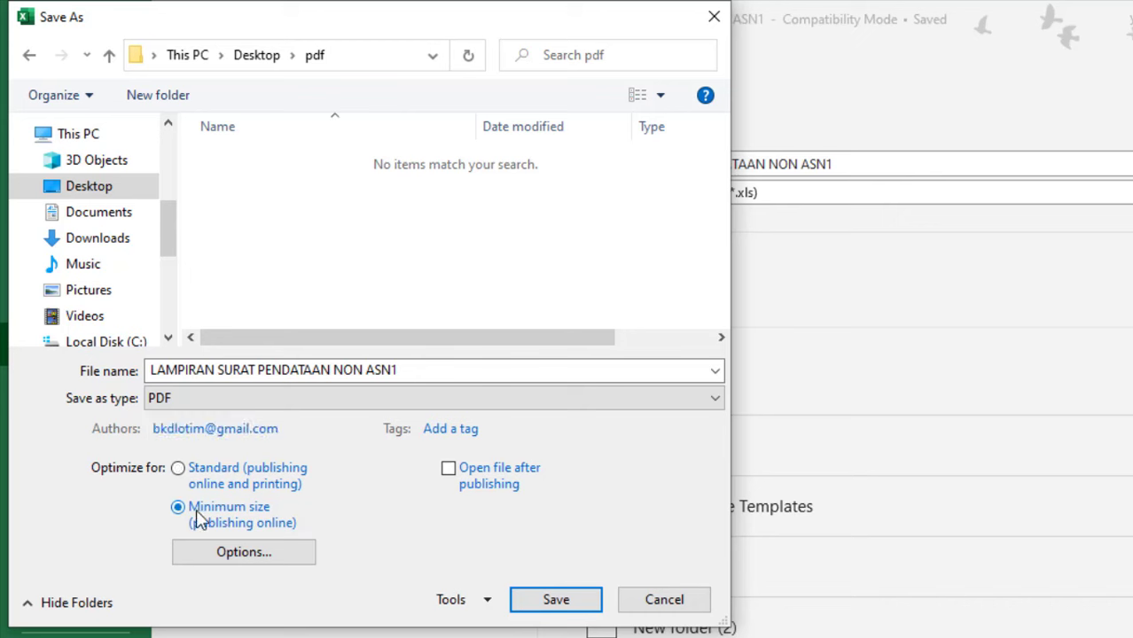
- Choose Standard optimization and have the PDF open after publishing
{"action": "left_click", "coordinate": [195, 475]}
{"action": "left_click", "coordinate": [450, 477]}
{"action": "left_click", "coordinate": [450, 478]}
- In PDF Options, try the Selection, Active sheet and page-range settings, ending on All pages
{"action": "left_click", "coordinate": [276, 565]}
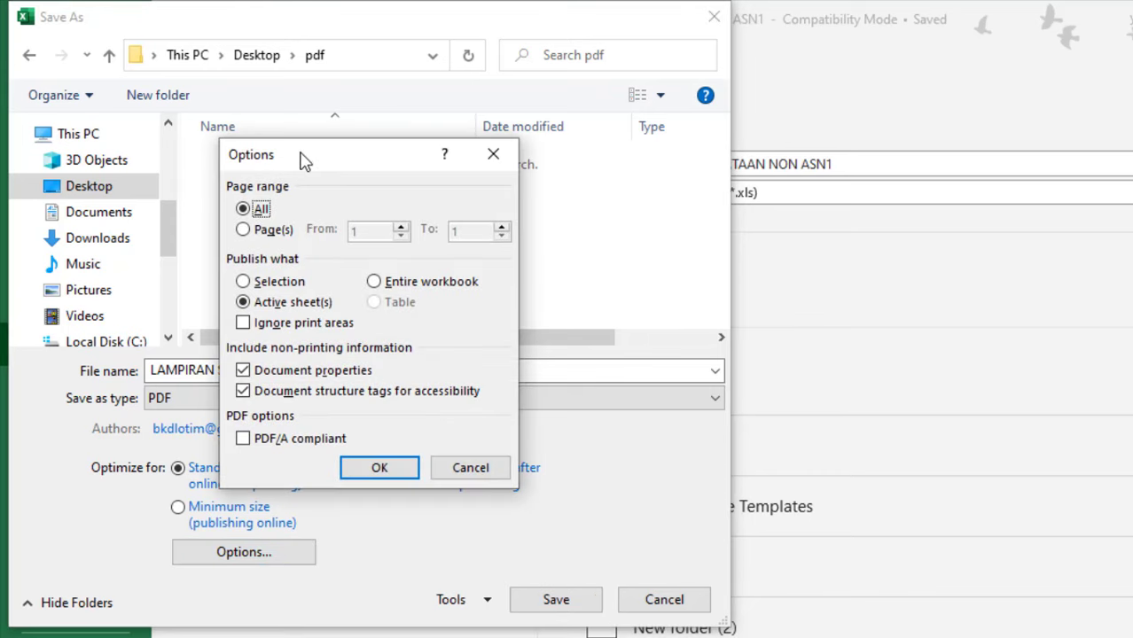
{"action": "left_click_drag", "start_coordinate": [301, 160], "coordinate": [340, 145]}
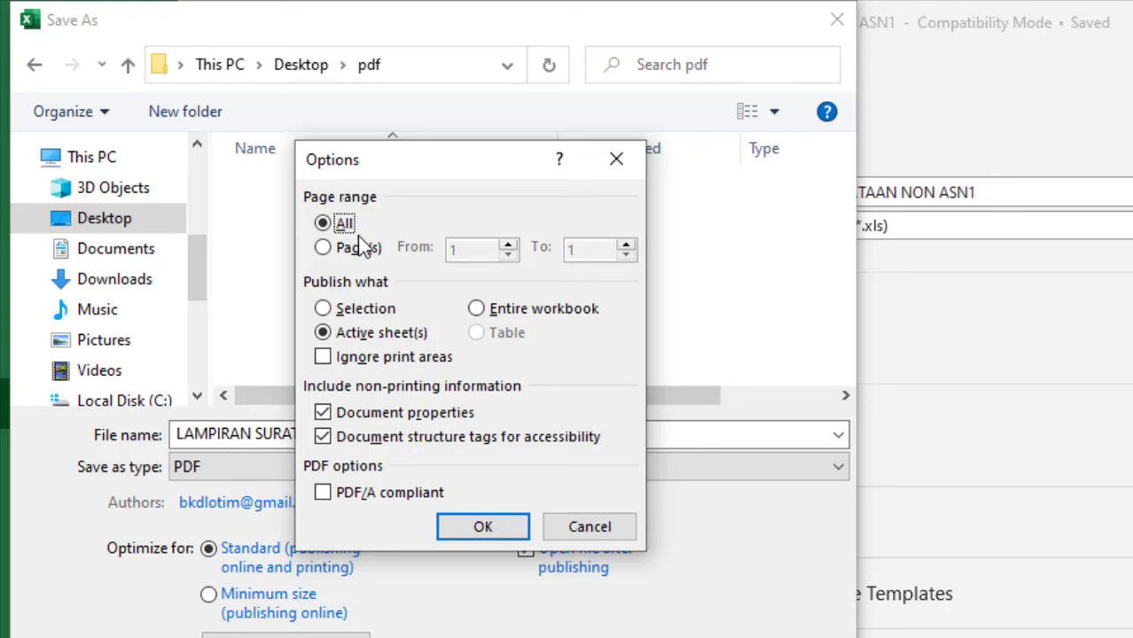
{"action": "left_click", "coordinate": [376, 316]}
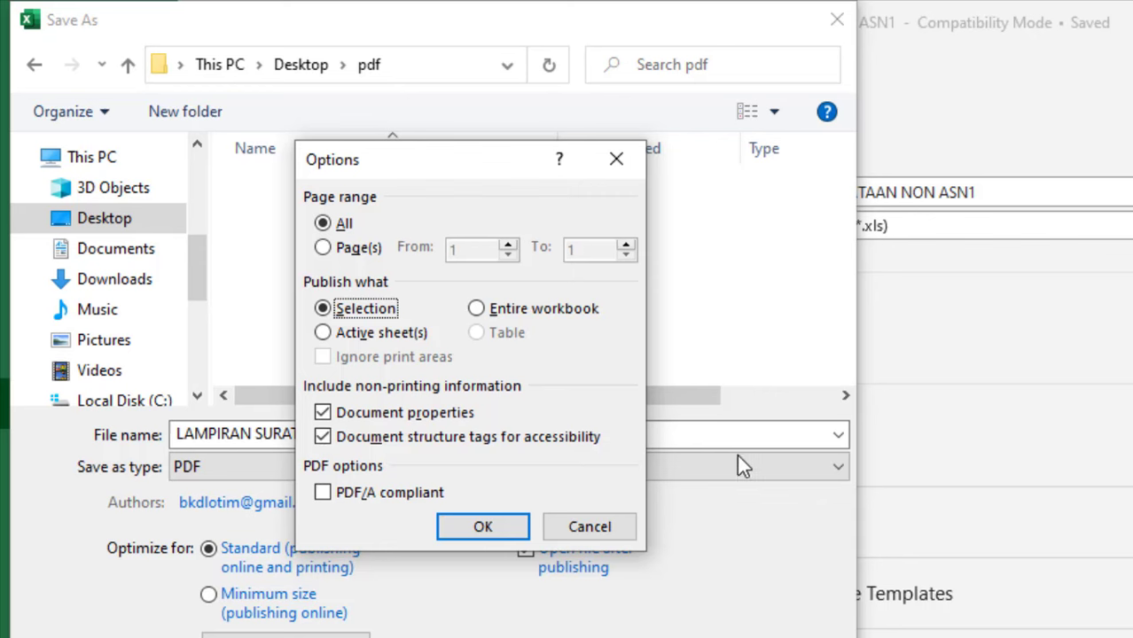
{"action": "left_click", "coordinate": [368, 338]}
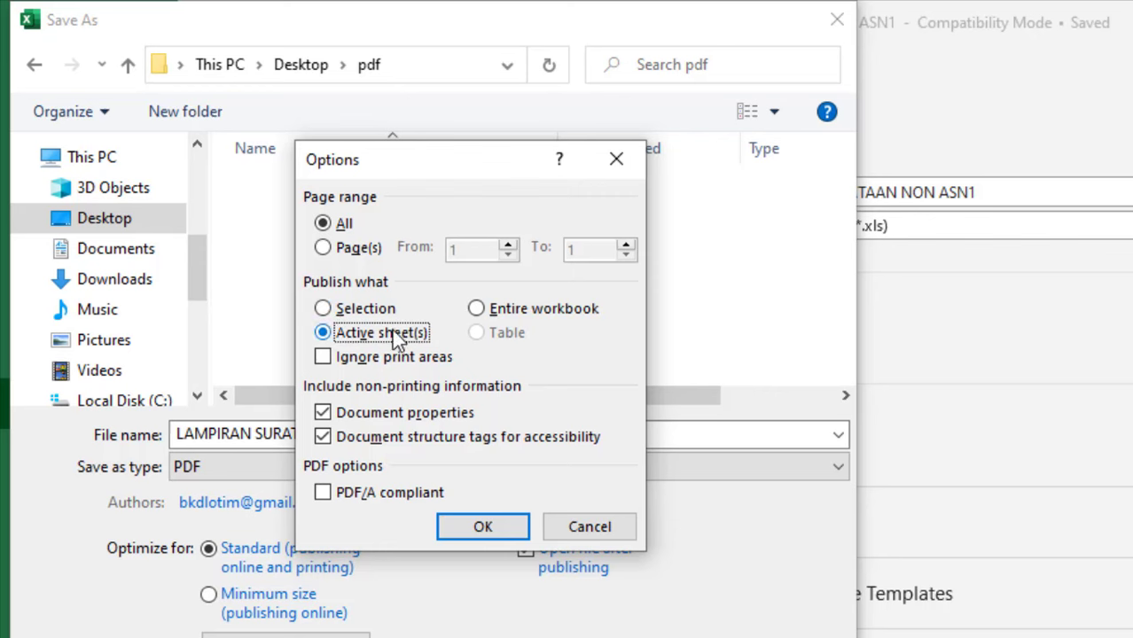
{"action": "left_click", "coordinate": [329, 227]}
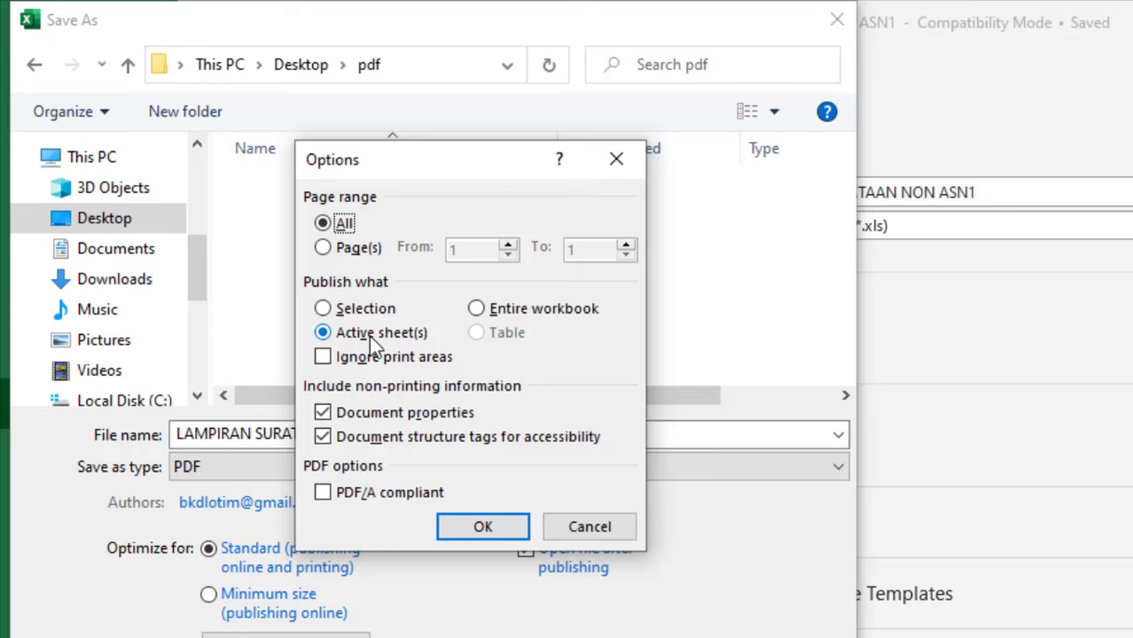
{"action": "left_click", "coordinate": [345, 249]}
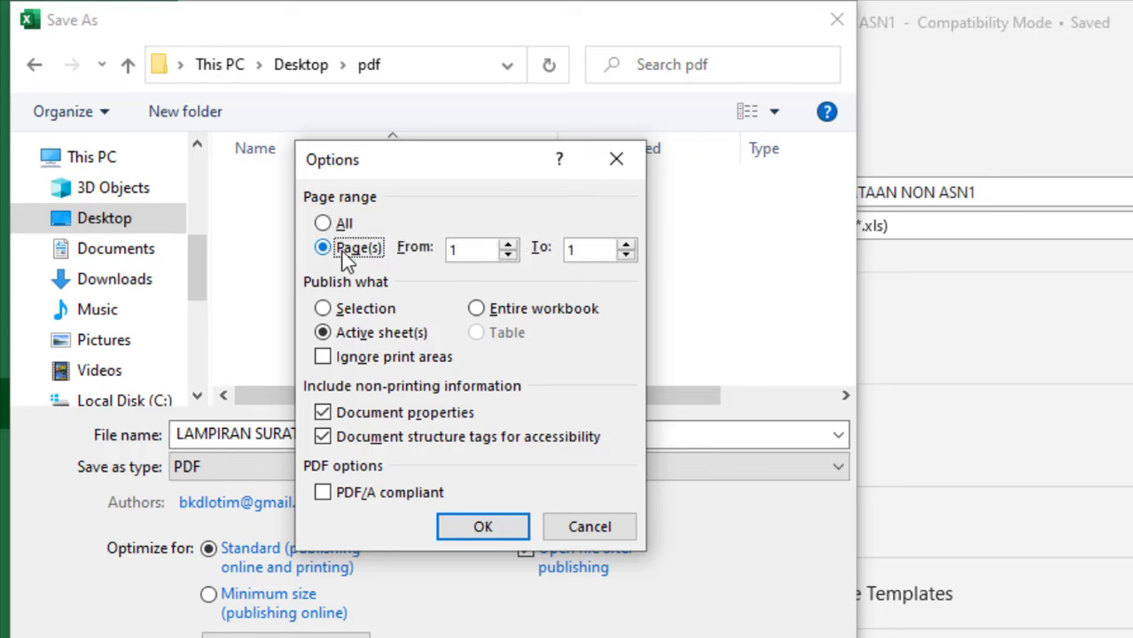
{"action": "left_click", "coordinate": [468, 250]}
{"action": "left_click", "coordinate": [582, 250]}
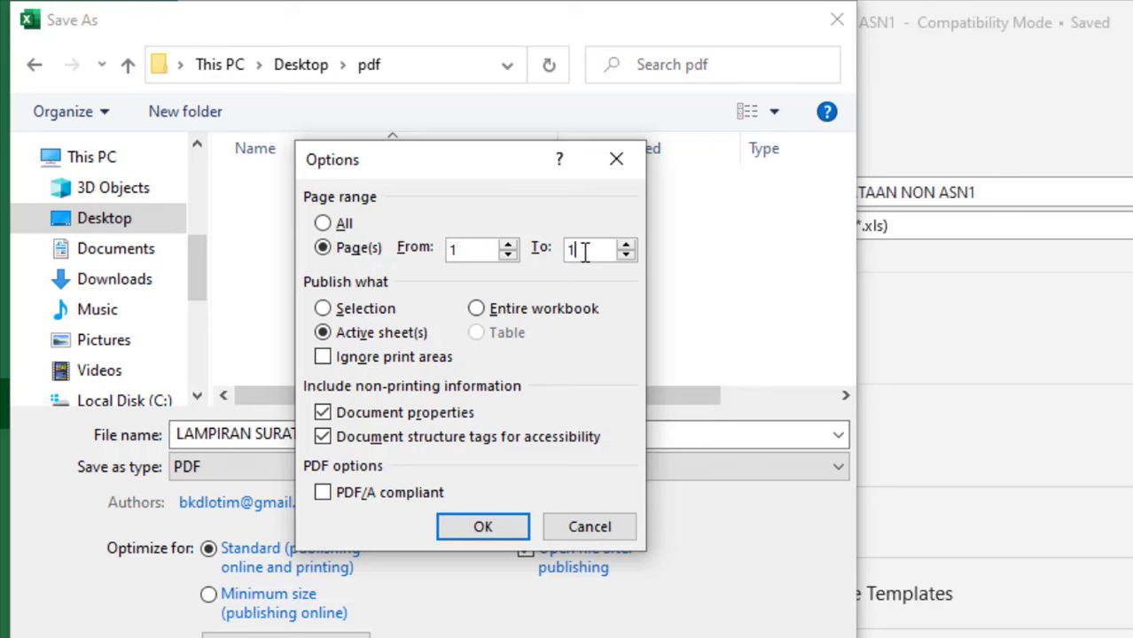
{"action": "left_click", "coordinate": [472, 251]}
{"action": "left_click", "coordinate": [578, 254]}
{"action": "left_click", "coordinate": [326, 223]}
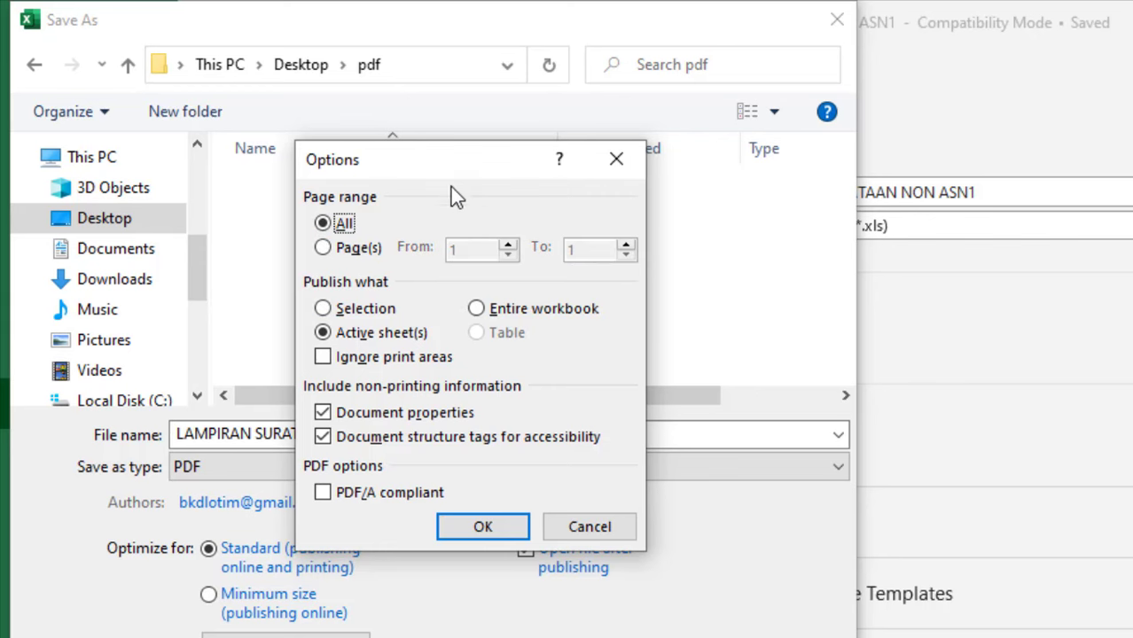
- Publish the entire workbook and save it as LAMPIRAN SURAT PENDATAAN NON ASN1.pdf
{"action": "left_click_drag", "start_coordinate": [456, 177], "coordinate": [452, 142]}
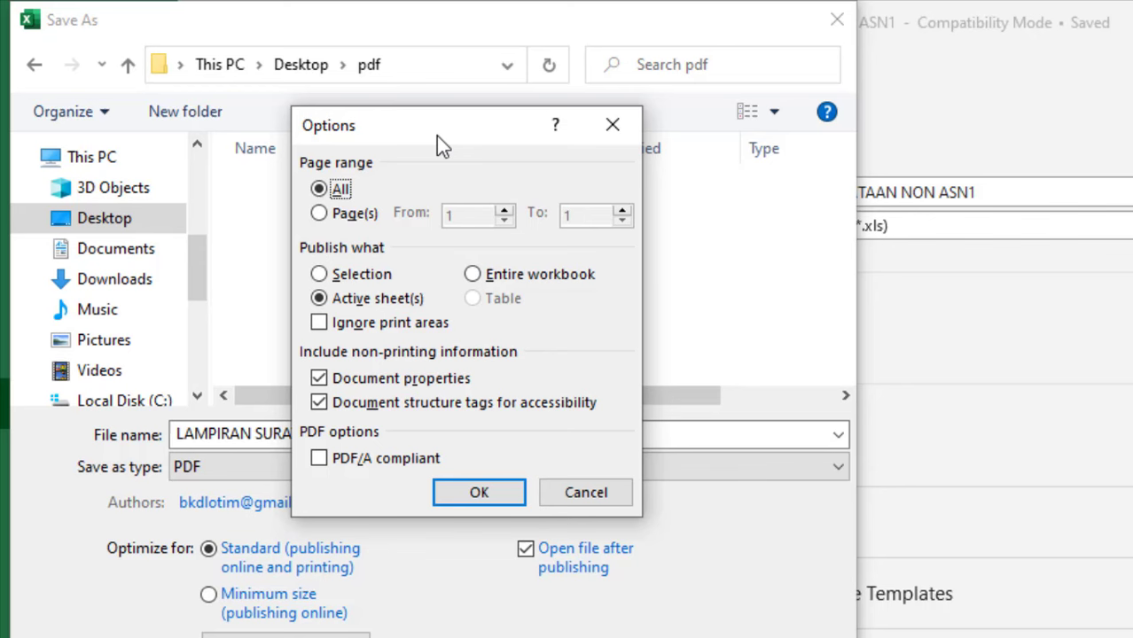
{"action": "left_click", "coordinate": [477, 277]}
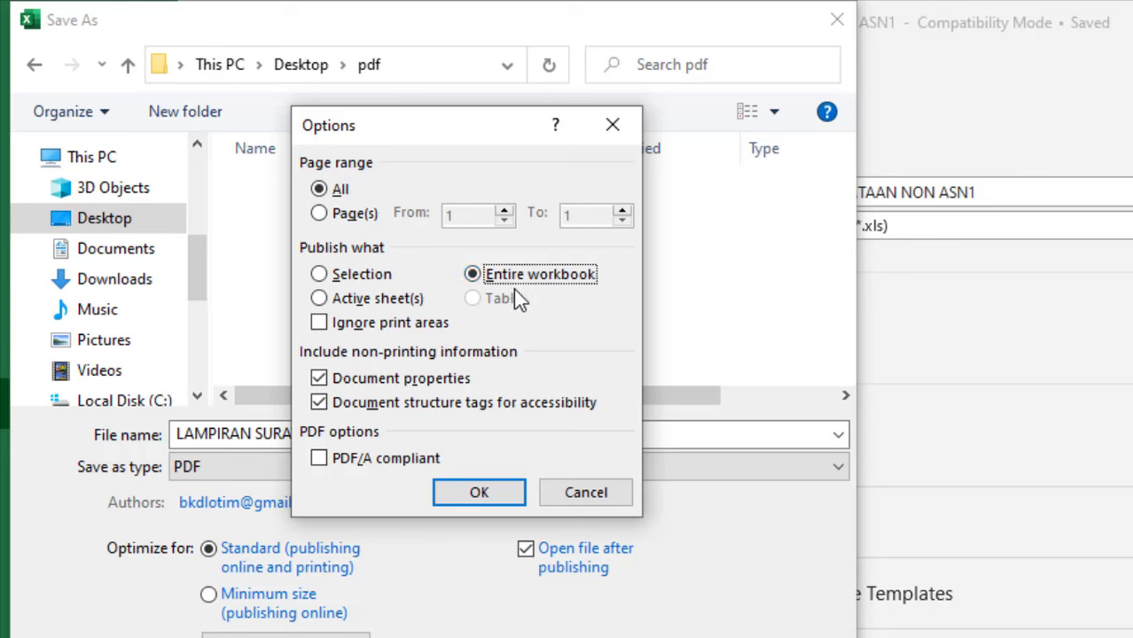
{"action": "left_click", "coordinate": [486, 492]}
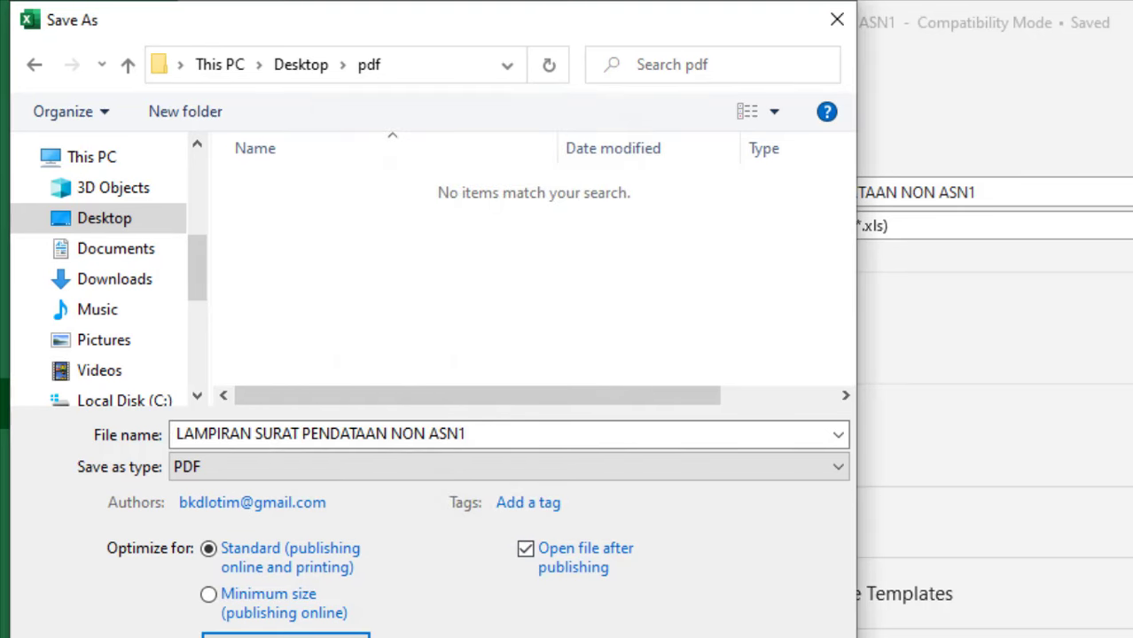
{"action": "key", "text": "Return"}
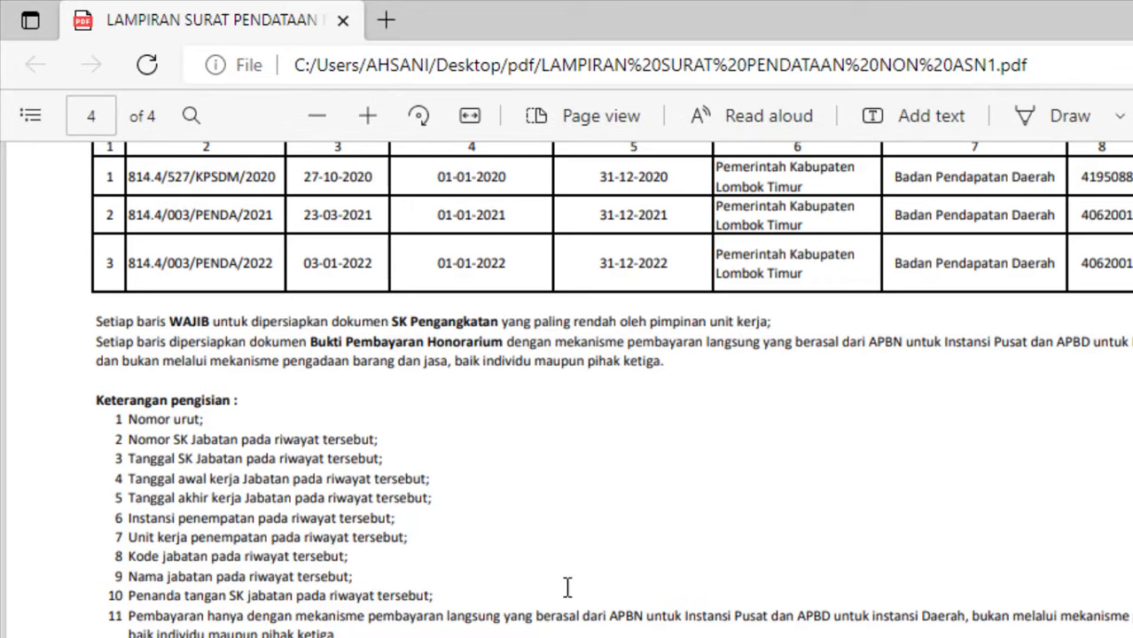
{"action": "scroll", "coordinate": [537, 525], "scroll_direction": "up", "scroll_amount": 5}
{"action": "scroll", "coordinate": [536, 523], "scroll_direction": "up", "scroll_amount": 5}
{"action": "scroll", "coordinate": [536, 523], "scroll_direction": "up", "scroll_amount": 5}
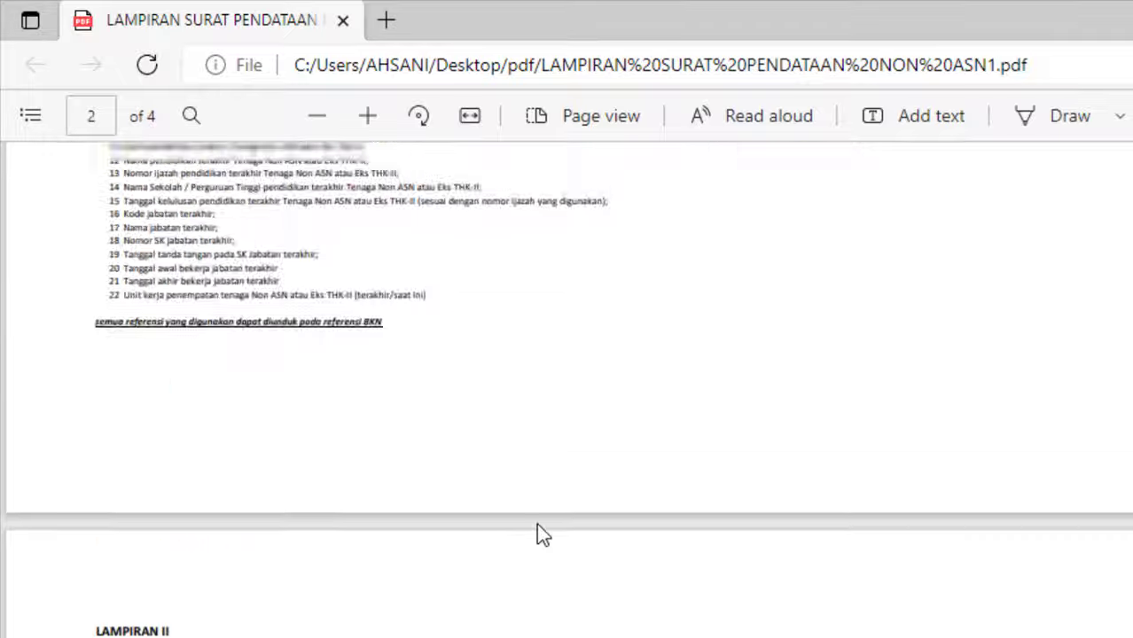
{"action": "scroll", "coordinate": [536, 523], "scroll_direction": "up", "scroll_amount": 5}
{"action": "scroll", "coordinate": [537, 523], "scroll_direction": "down", "scroll_amount": 2}
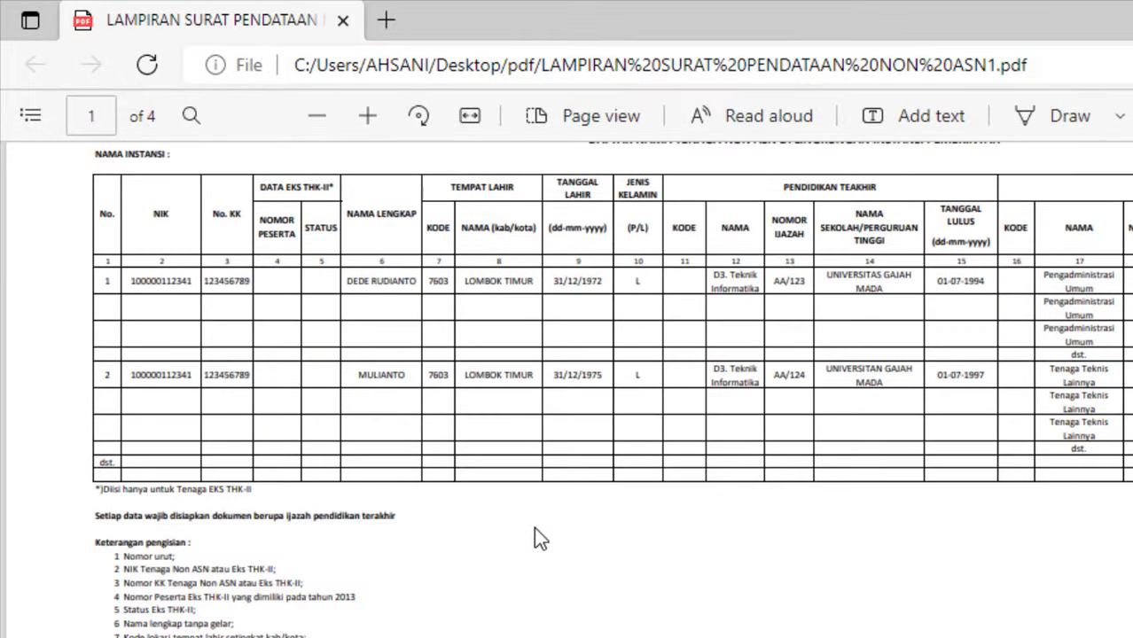
{"action": "scroll", "coordinate": [534, 526], "scroll_direction": "down", "scroll_amount": 5}
{"action": "scroll", "coordinate": [532, 532], "scroll_direction": "down", "scroll_amount": 5}
{"action": "scroll", "coordinate": [527, 540], "scroll_direction": "down", "scroll_amount": 3}
{"action": "scroll", "coordinate": [527, 540], "scroll_direction": "down", "scroll_amount": 5}
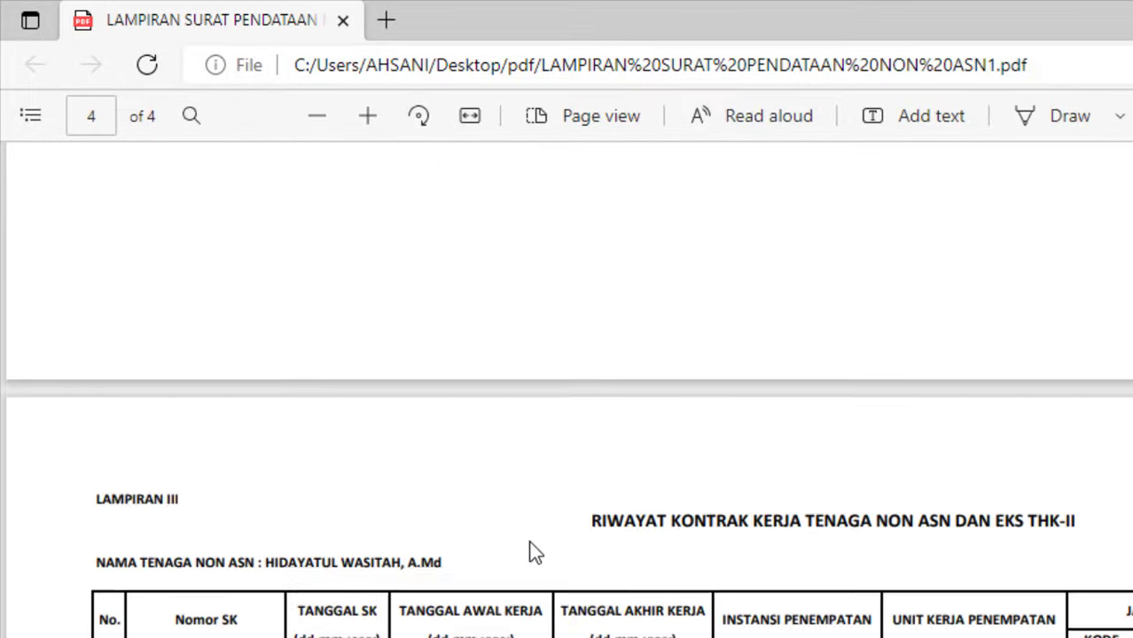
{"action": "scroll", "coordinate": [530, 542], "scroll_direction": "down", "scroll_amount": 3}
{"action": "scroll", "coordinate": [529, 541], "scroll_direction": "up", "scroll_amount": 3}
{"action": "scroll", "coordinate": [528, 540], "scroll_direction": "up", "scroll_amount": 3}
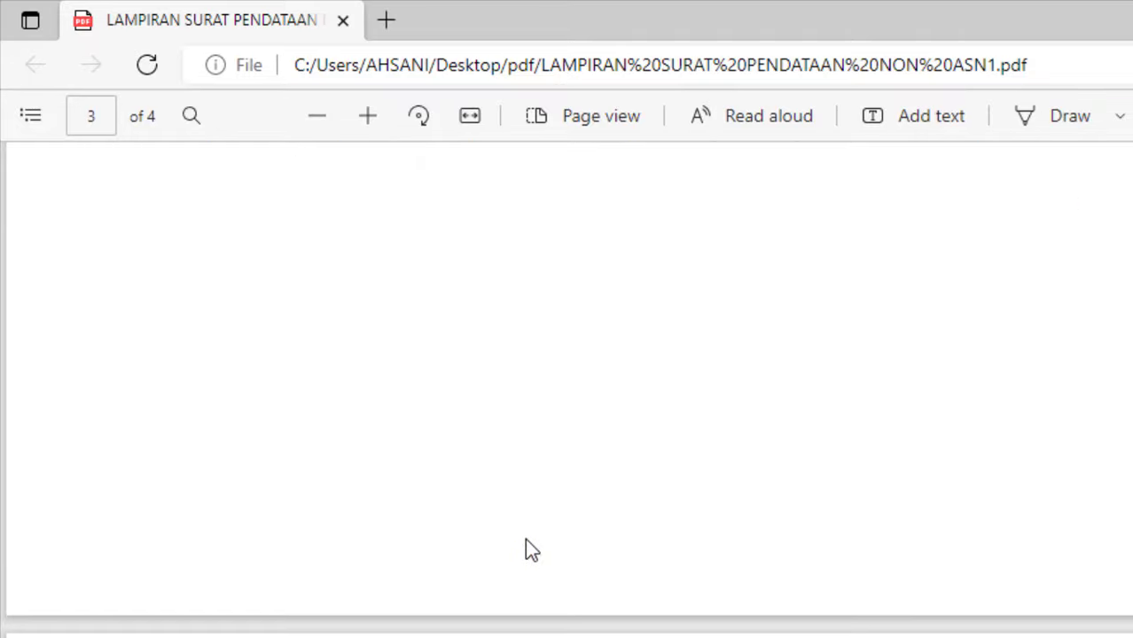
{"action": "scroll", "coordinate": [525, 539], "scroll_direction": "up", "scroll_amount": 2}
{"action": "scroll", "coordinate": [525, 539], "scroll_direction": "up", "scroll_amount": 3}
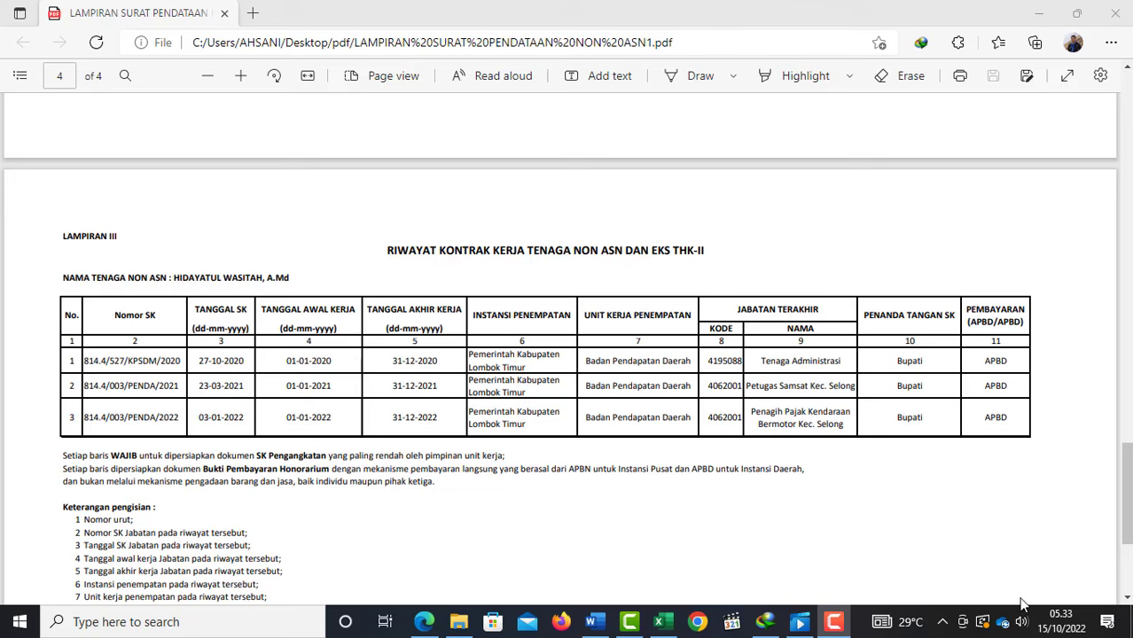
{"action": "left_click", "coordinate": [836, 623]}
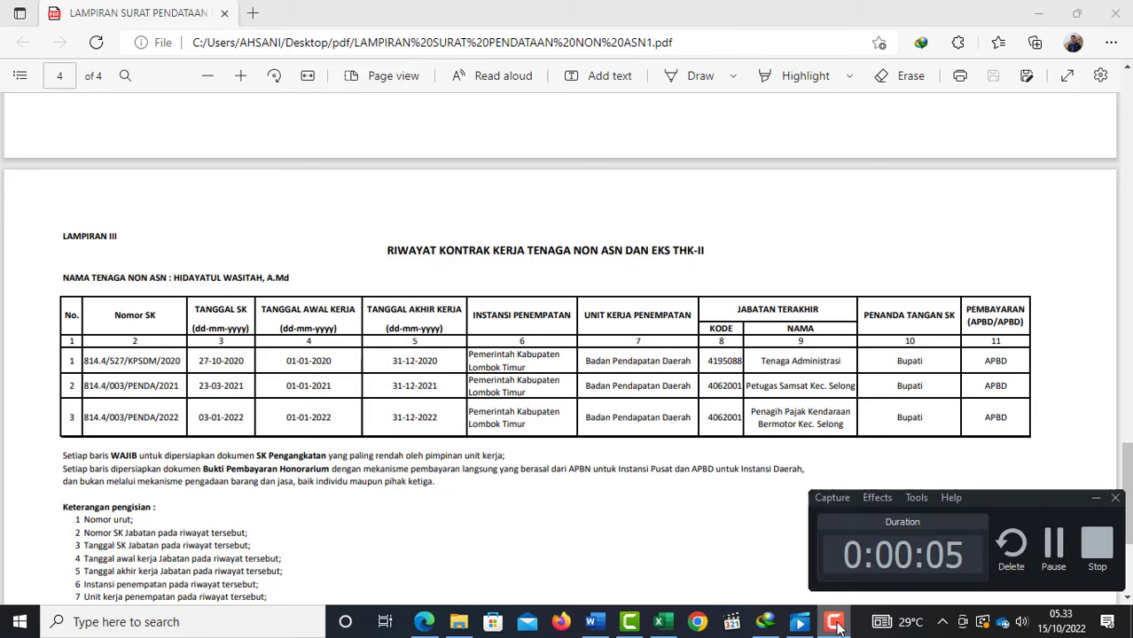
{"action": "left_click", "coordinate": [1096, 499]}
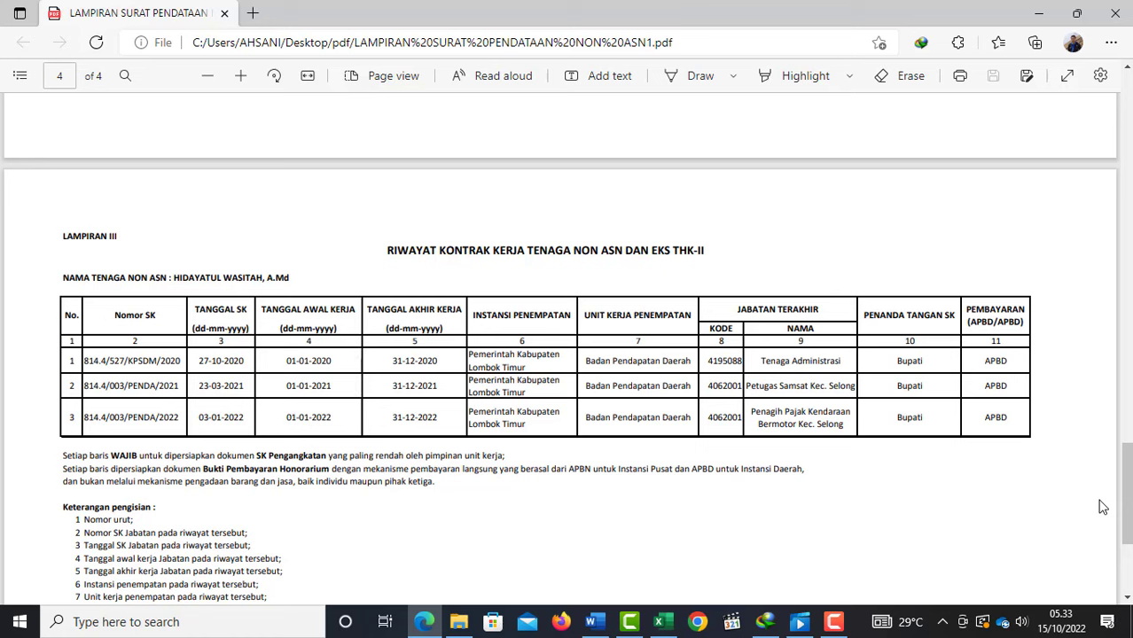